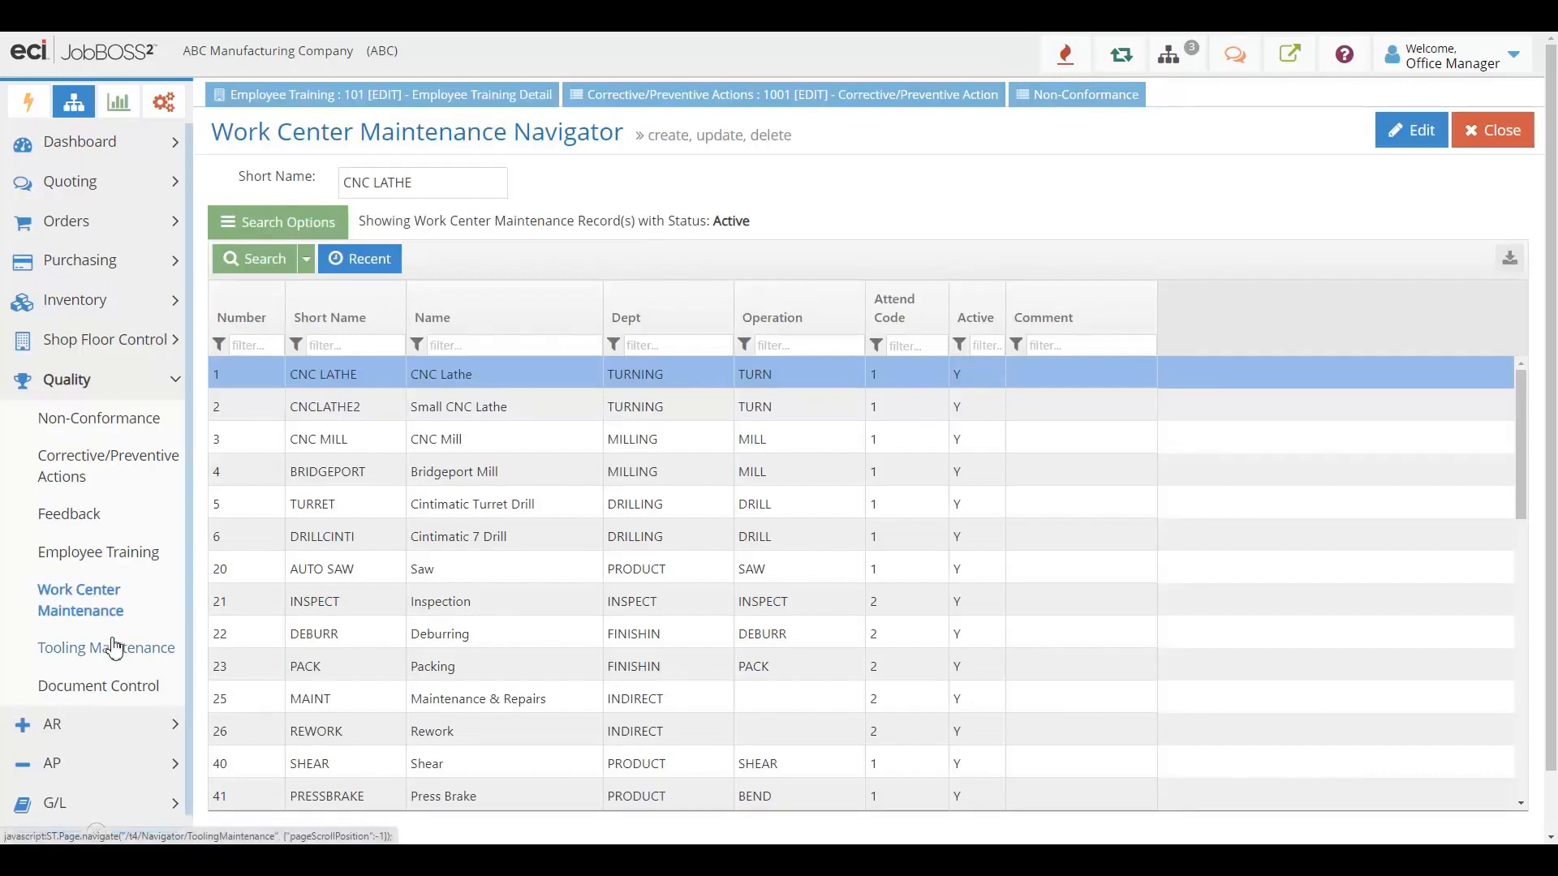
- Review CNC LATHE maintenance history, then open Document Control record 1003, Inspection procedures
double_click(260, 377)
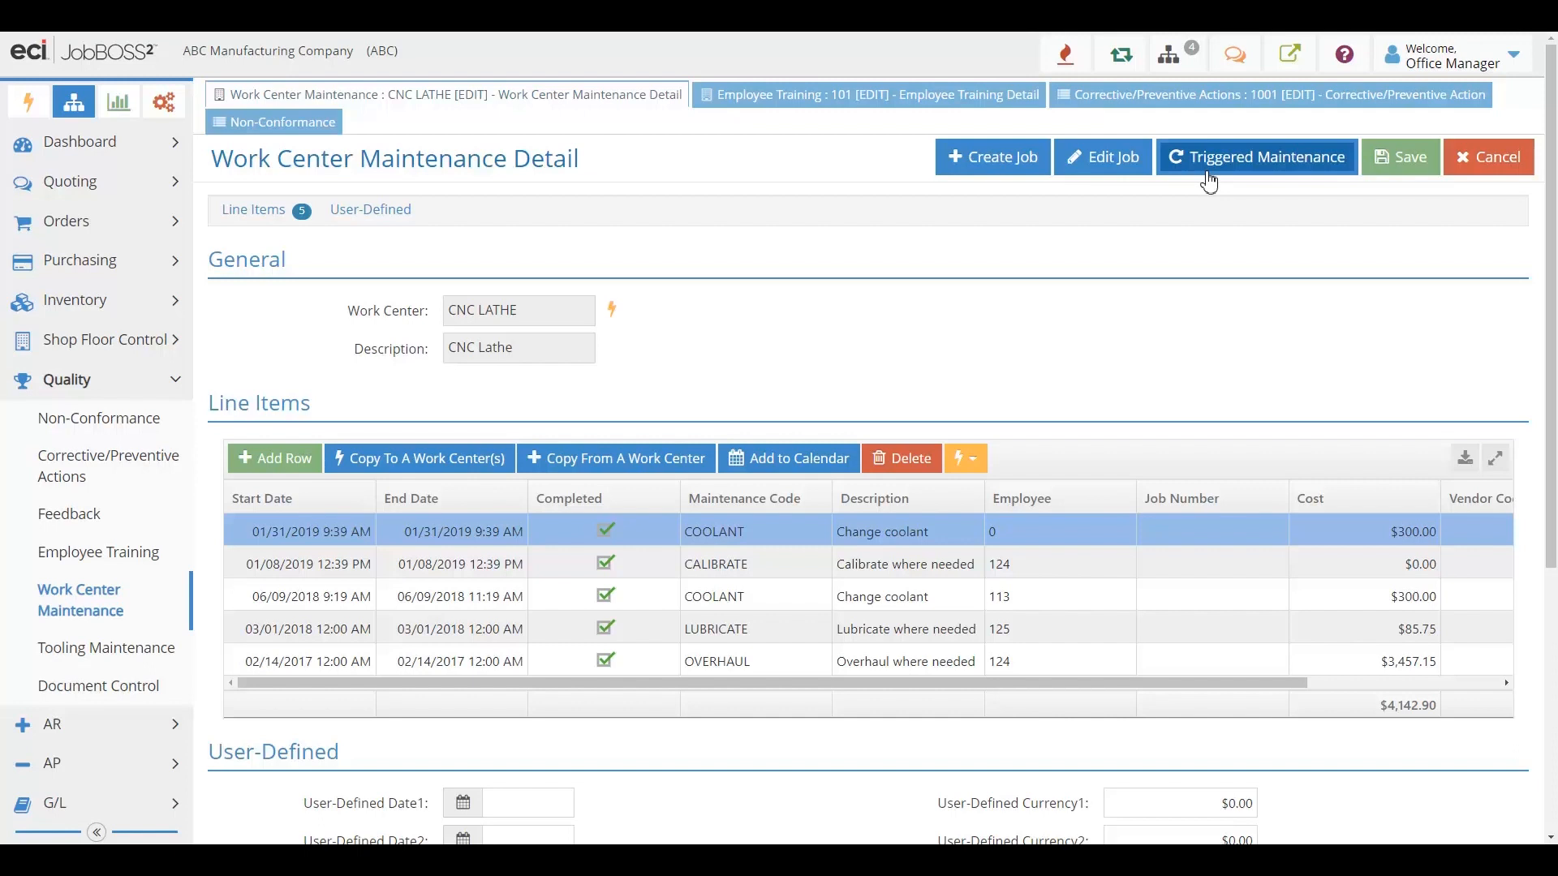
left_click(86, 691)
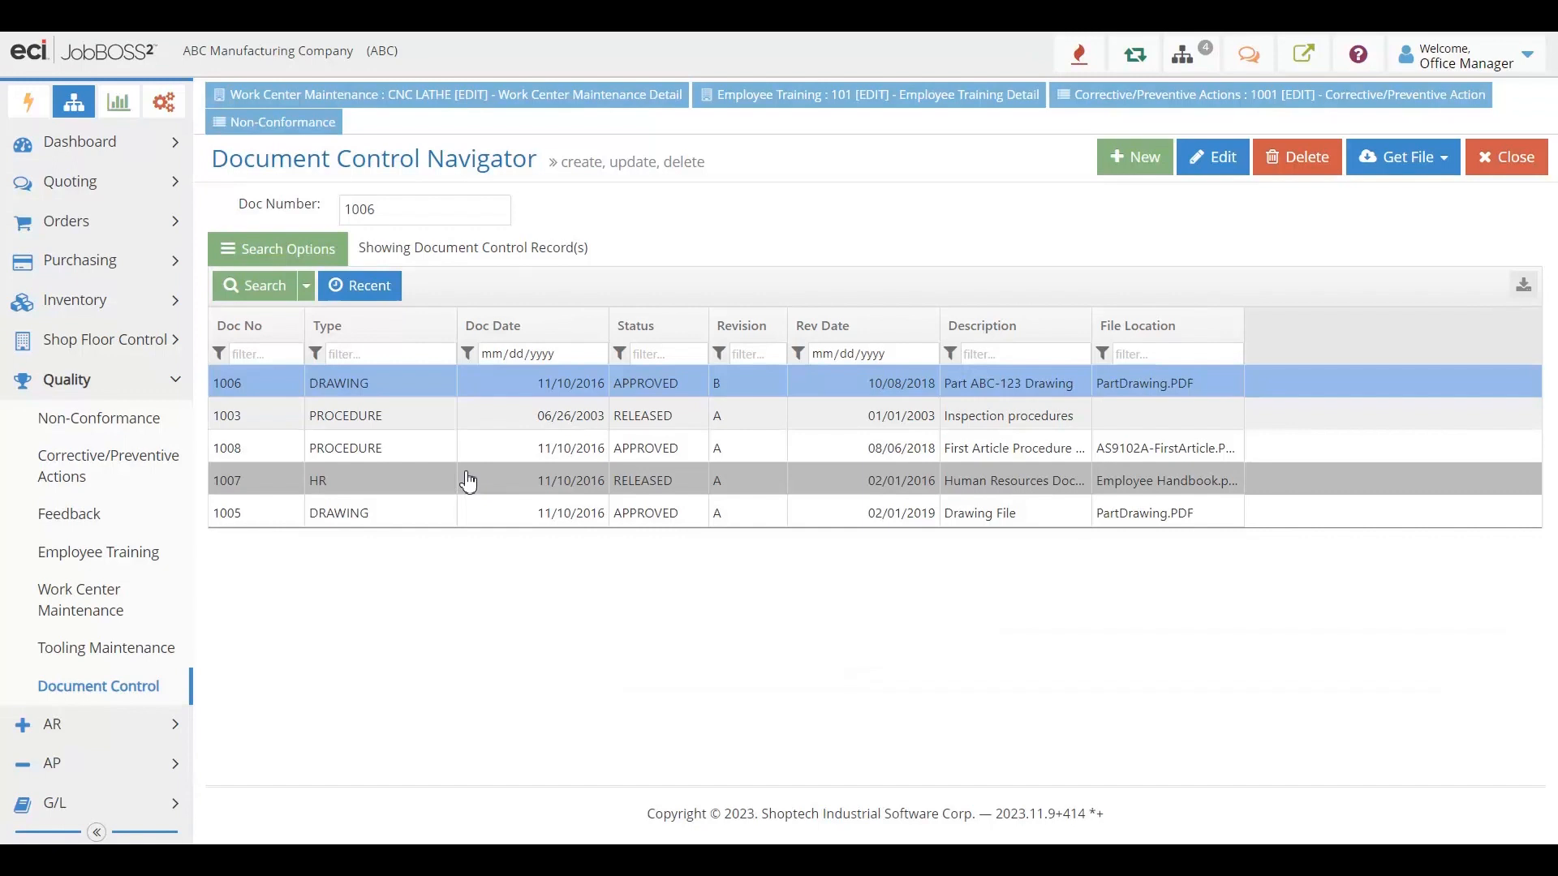
double_click(423, 435)
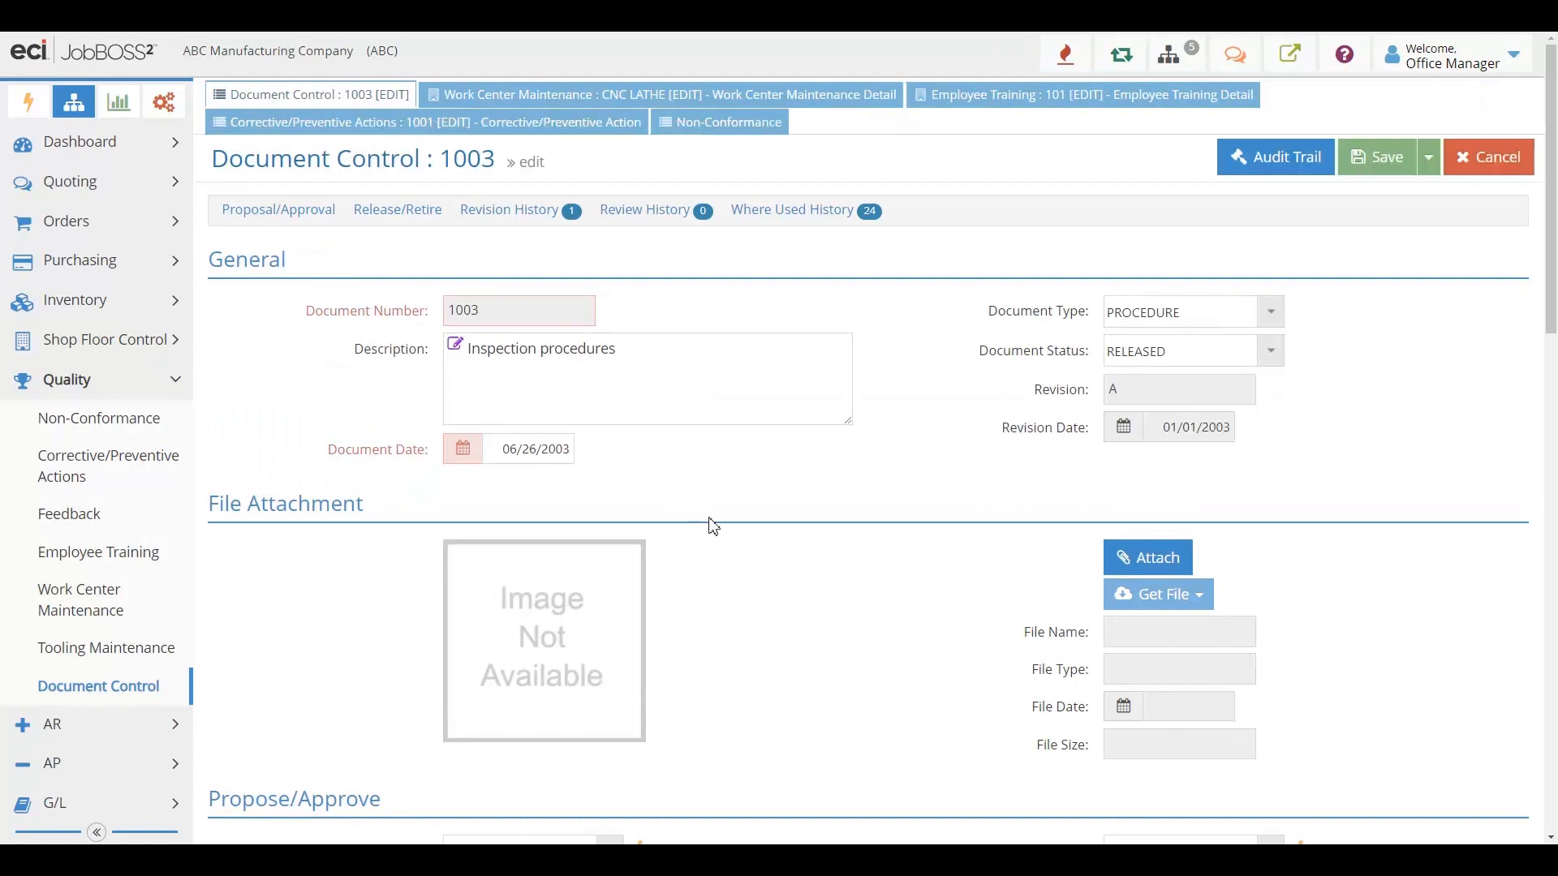
scroll(706, 523, "down", 1)
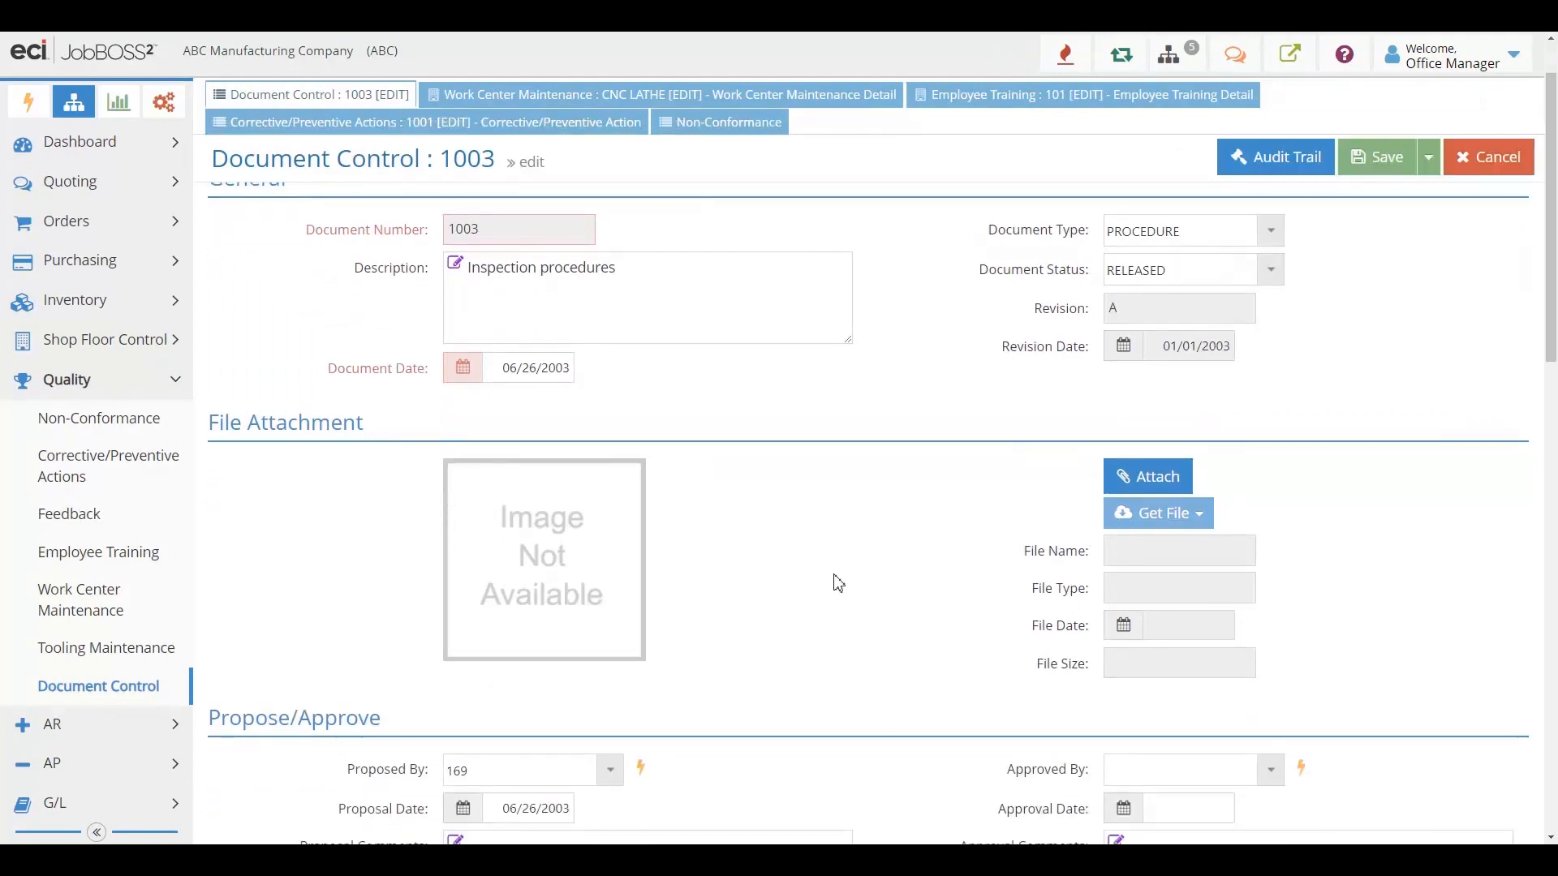
scroll(835, 581, "down", 1)
scroll(835, 581, "down", 3)
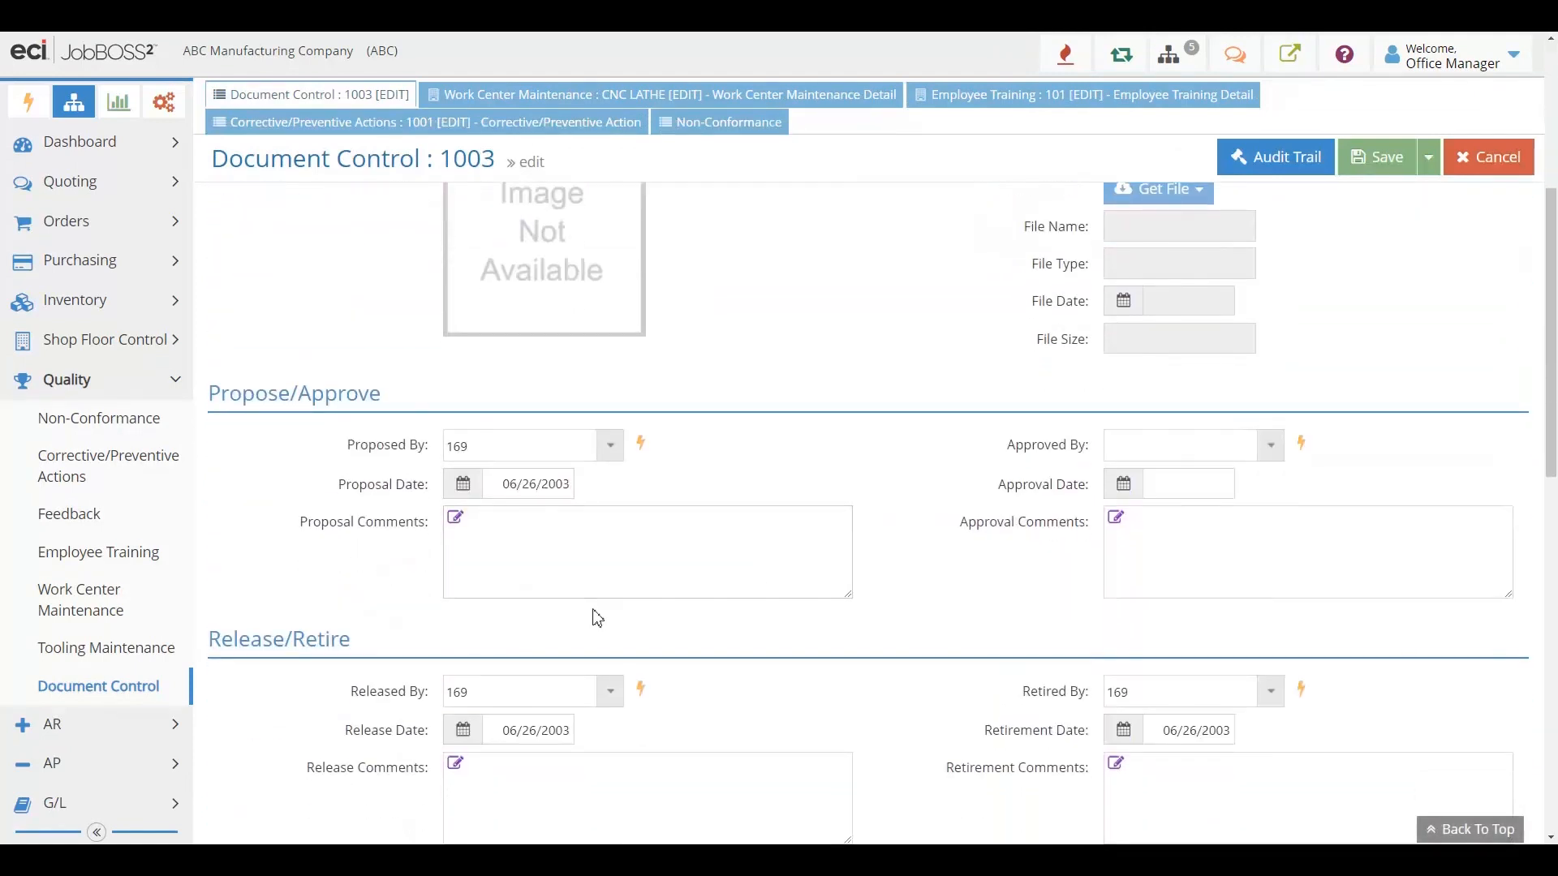
scroll(596, 619, "down", 3)
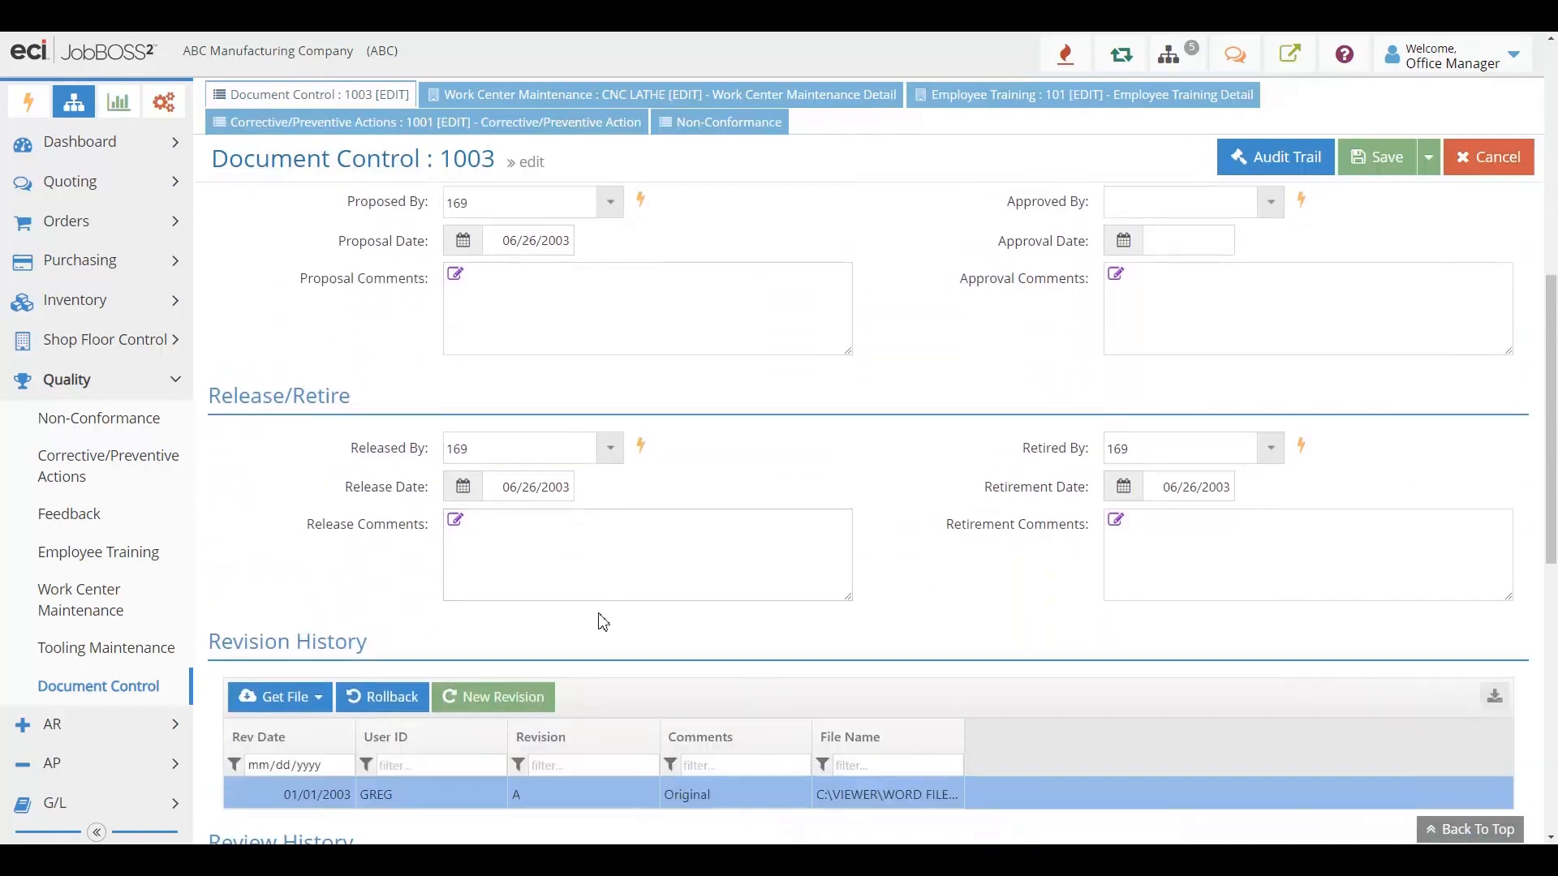
scroll(598, 621, "down", 2)
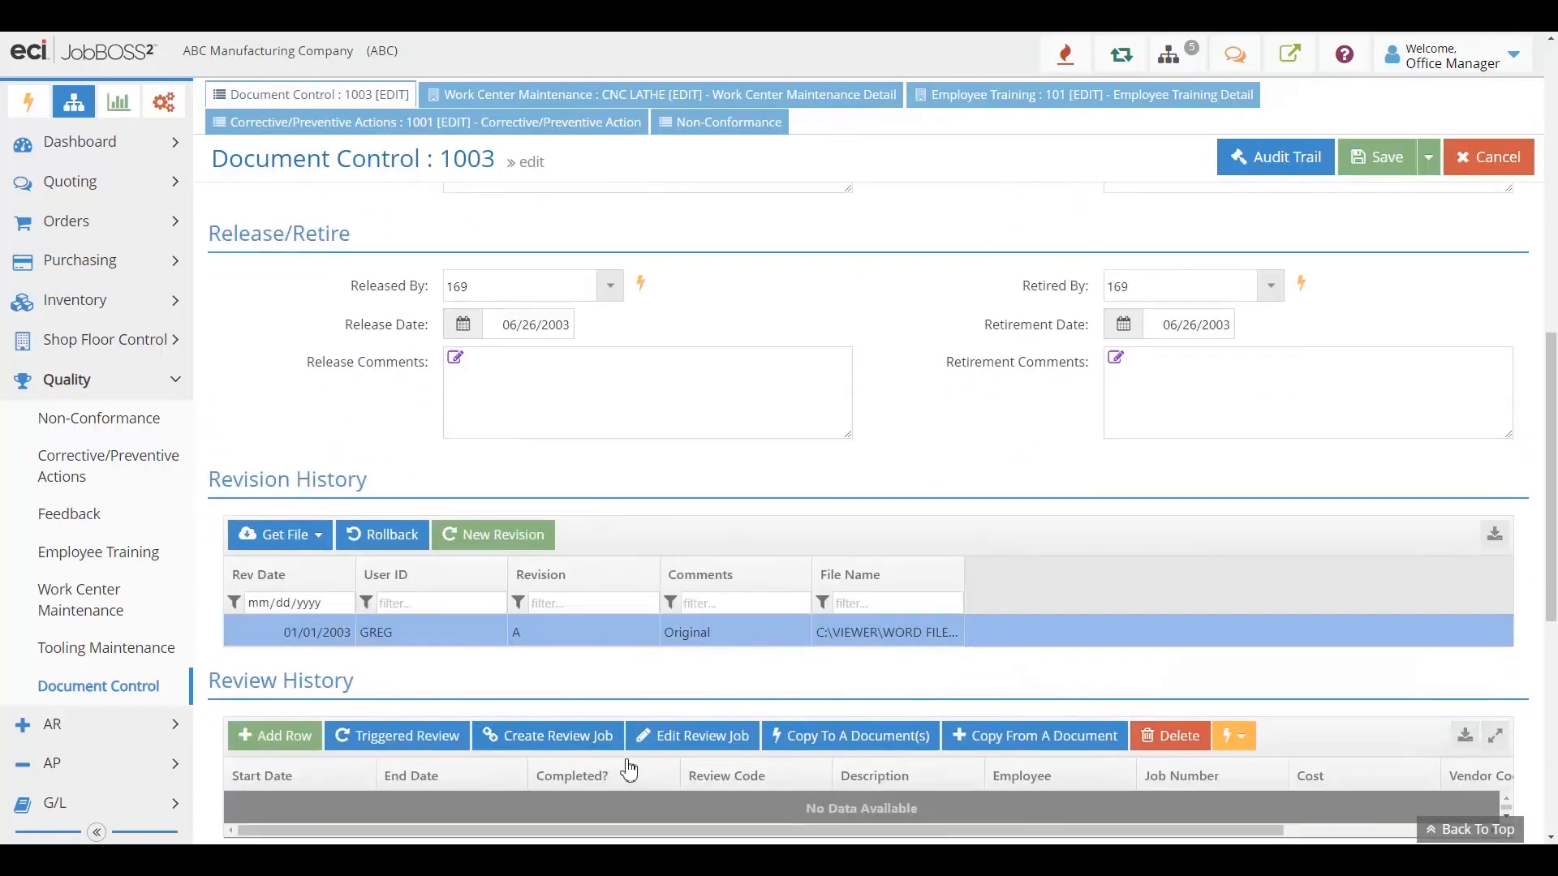
scroll(628, 781, "down", 1)
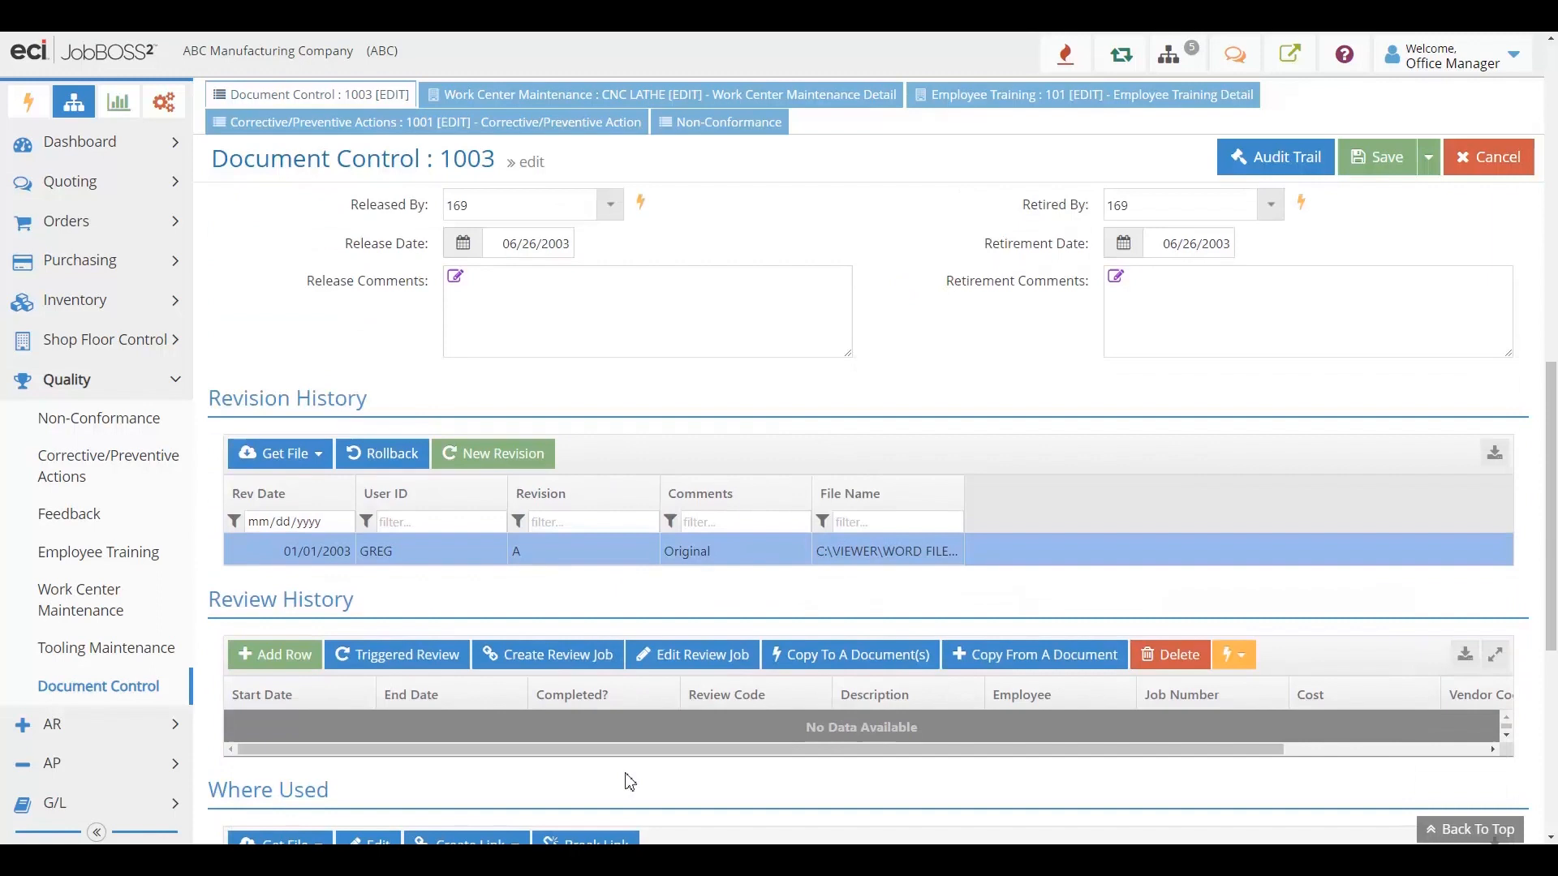
scroll(628, 780, "down", 1)
scroll(626, 782, "down", 1)
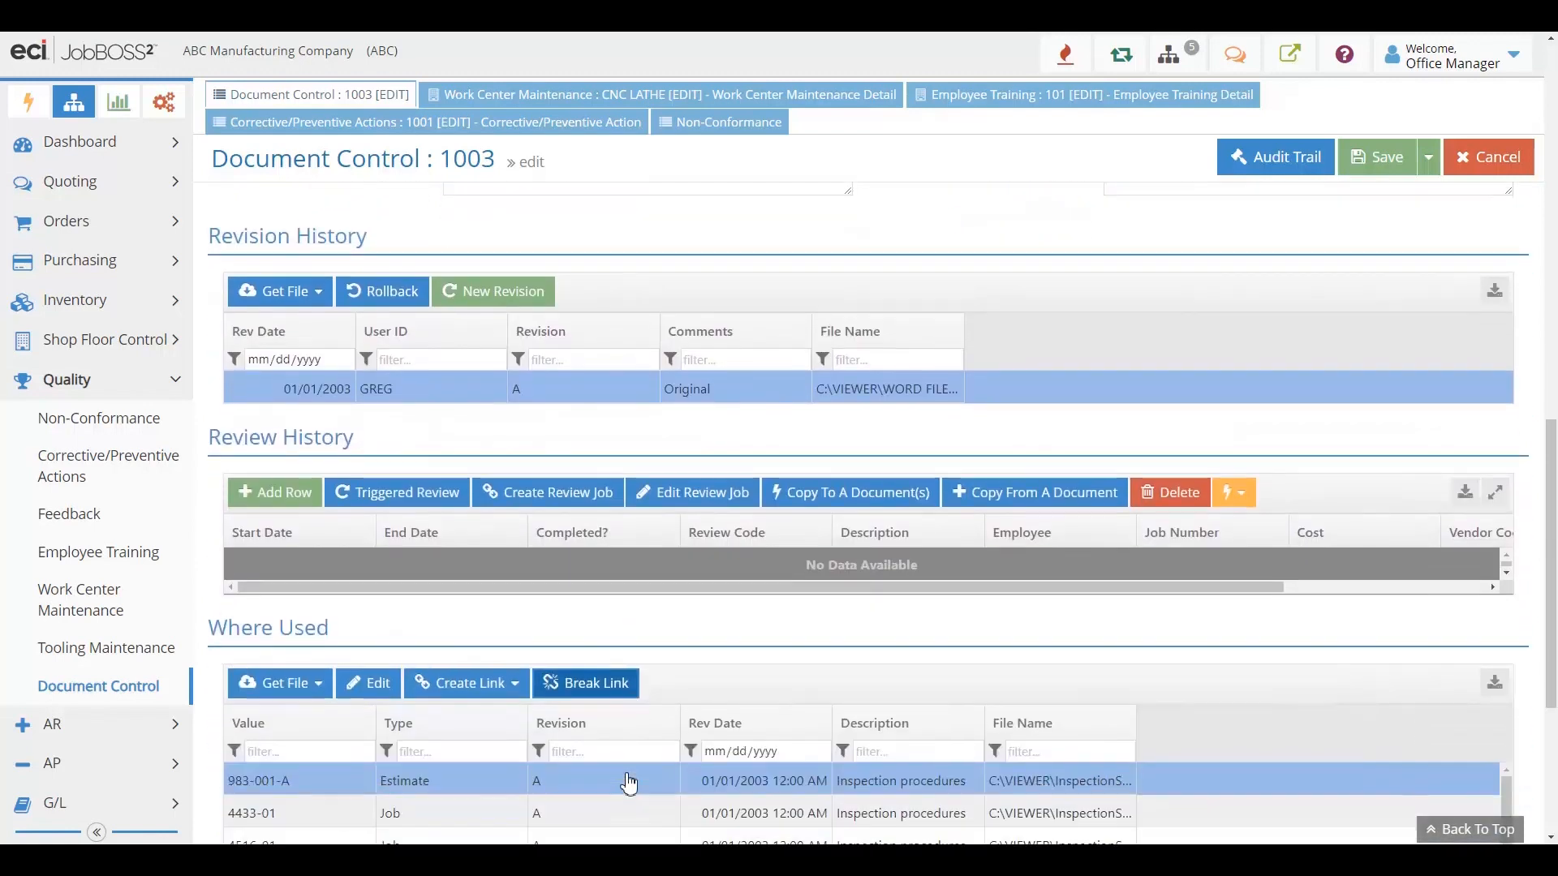
scroll(627, 781, "down", 1)
scroll(626, 782, "down", 2)
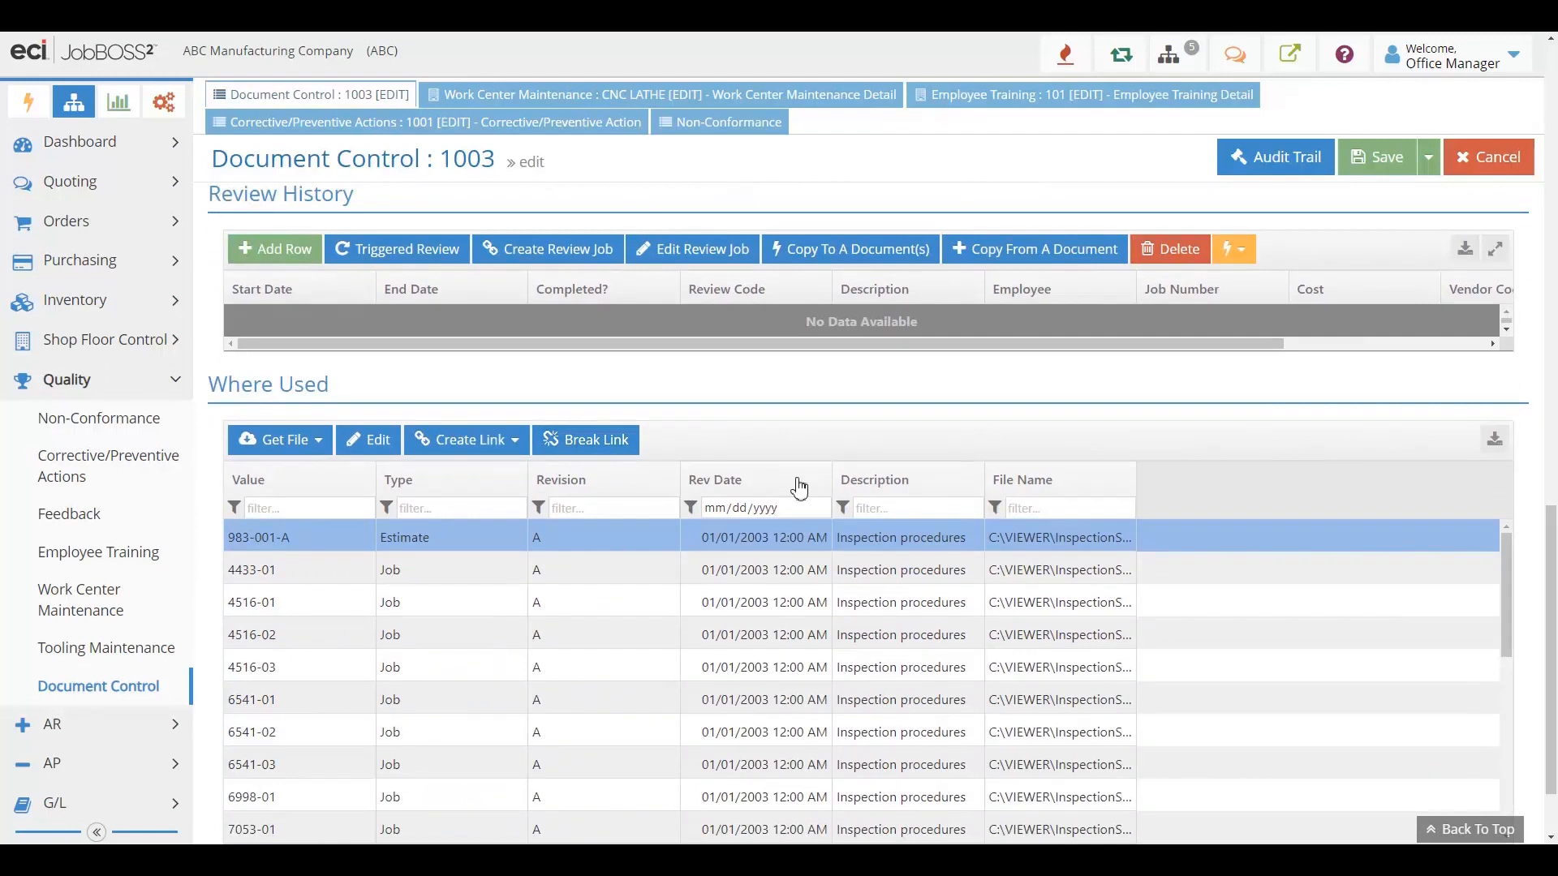
- From the open sales orders list, open order 7089 for Carter Corporation
left_click(104, 219)
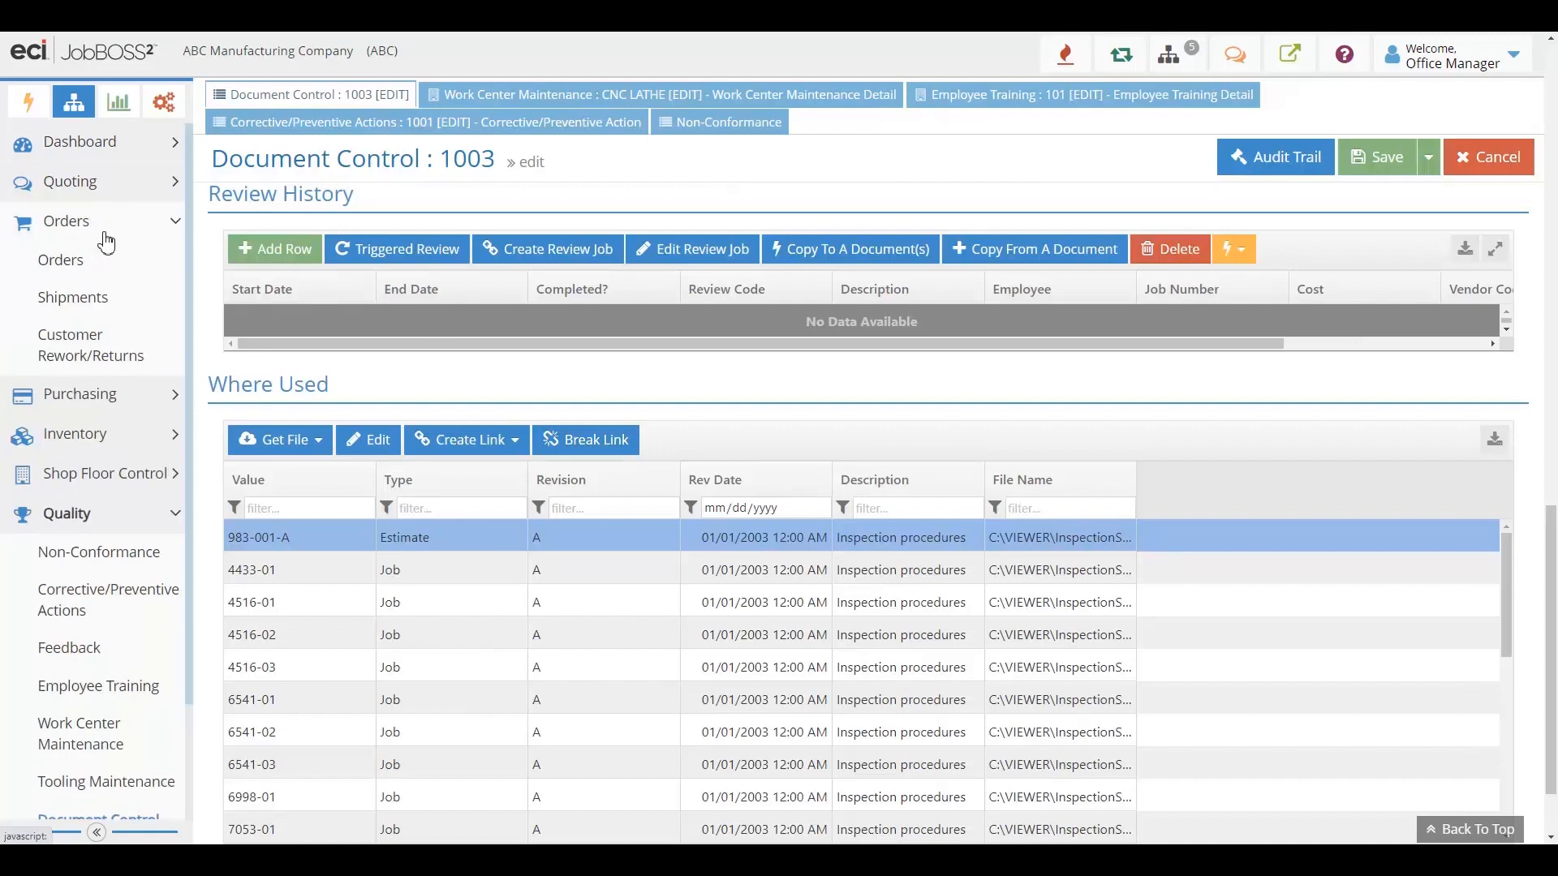
left_click(76, 266)
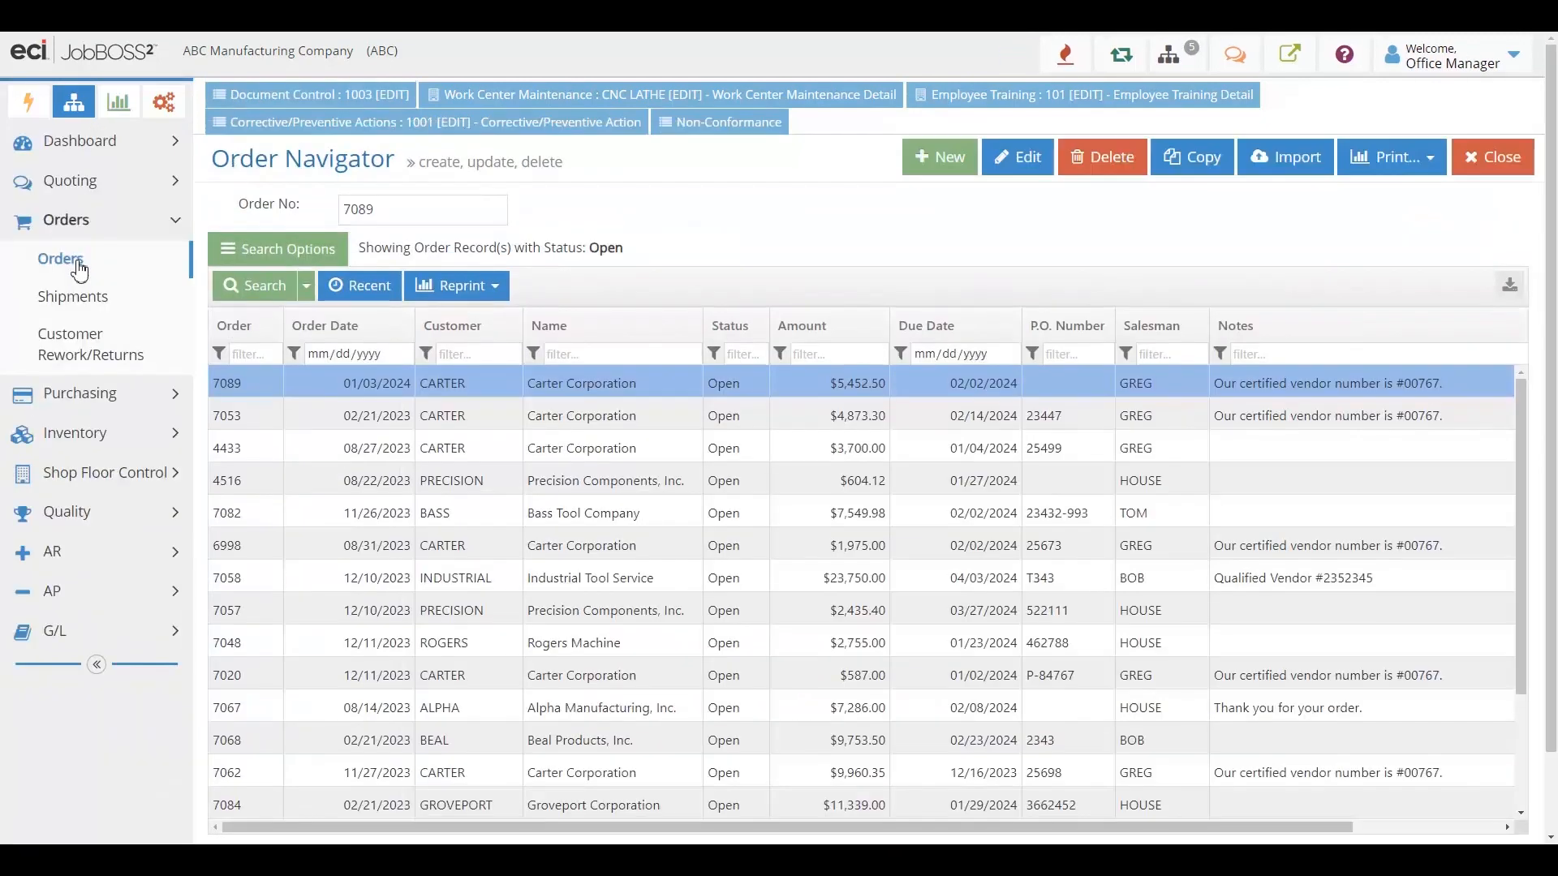
double_click(359, 387)
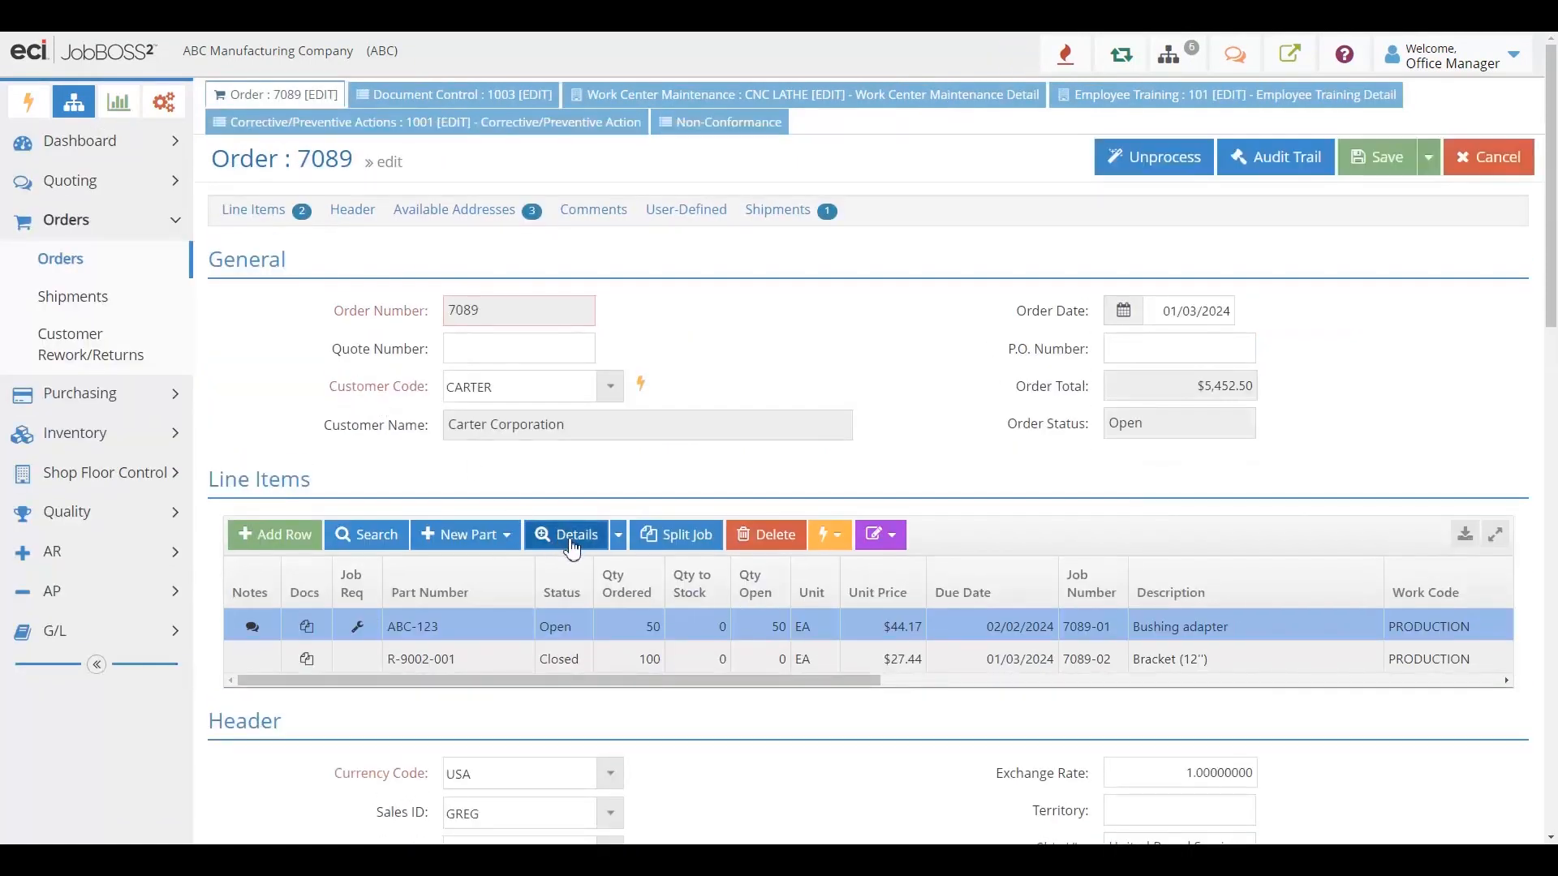
left_click(571, 547)
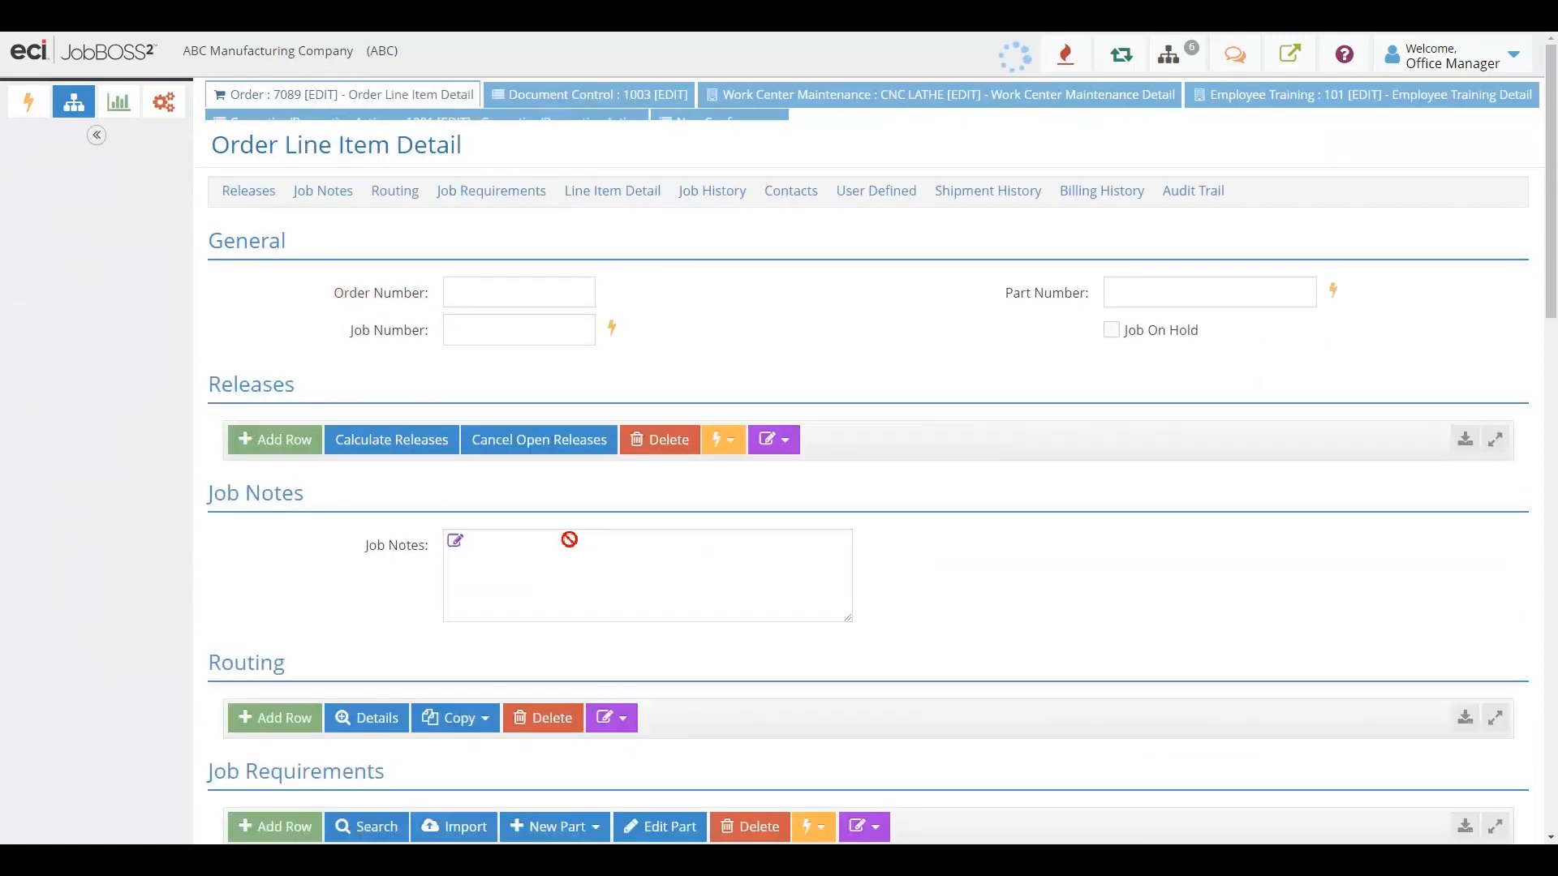
scroll(570, 539, "down", 2)
scroll(579, 573, "down", 1)
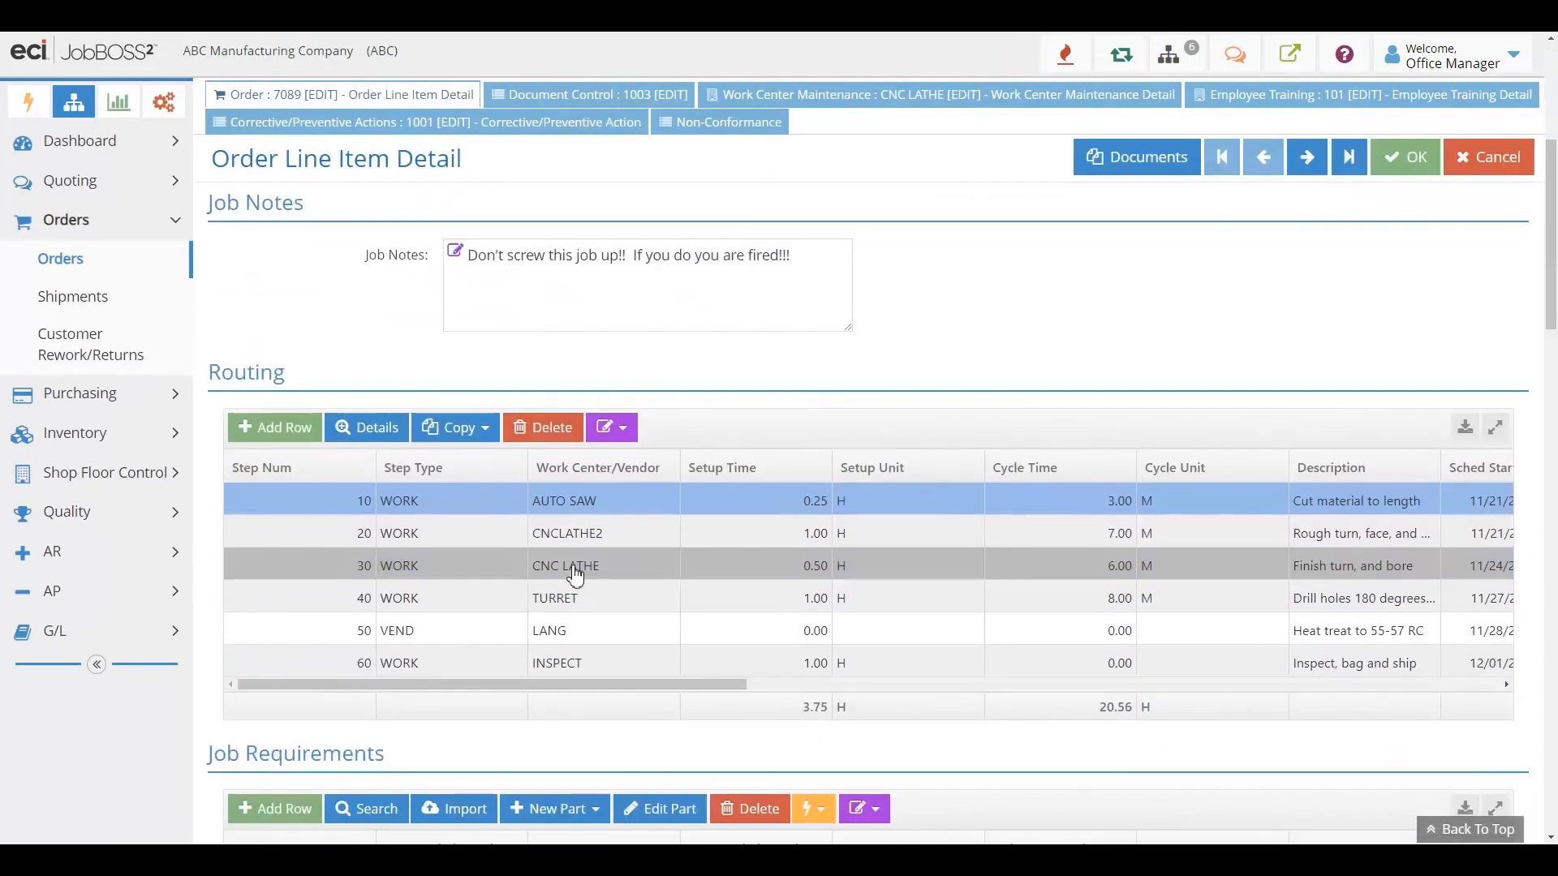